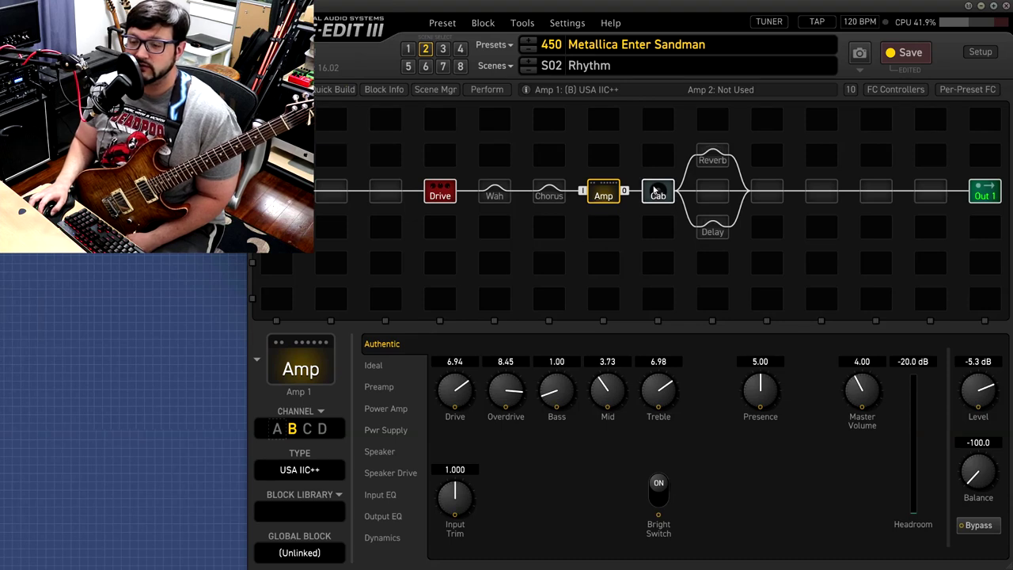
# Step: A/B the Cab block's channel A and B IRs, ending on A, then bring up the Amp block
pyautogui.click(656, 191)
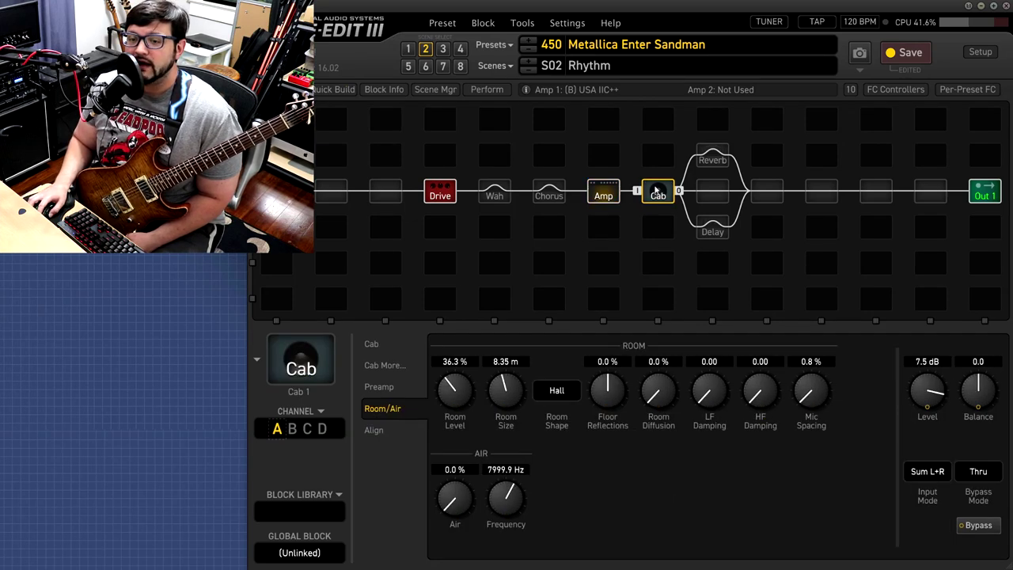
pyautogui.click(372, 345)
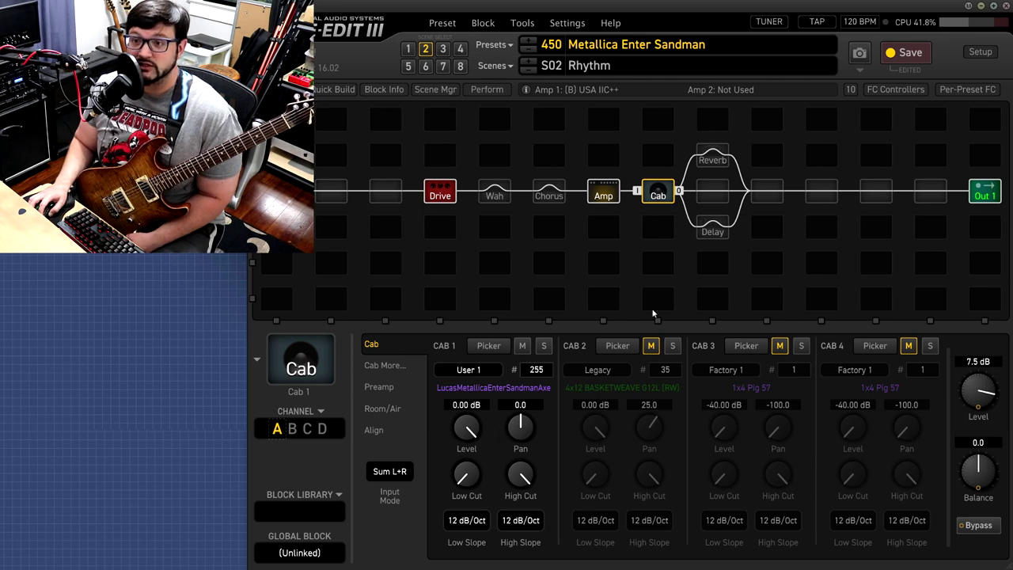
pyautogui.click(292, 433)
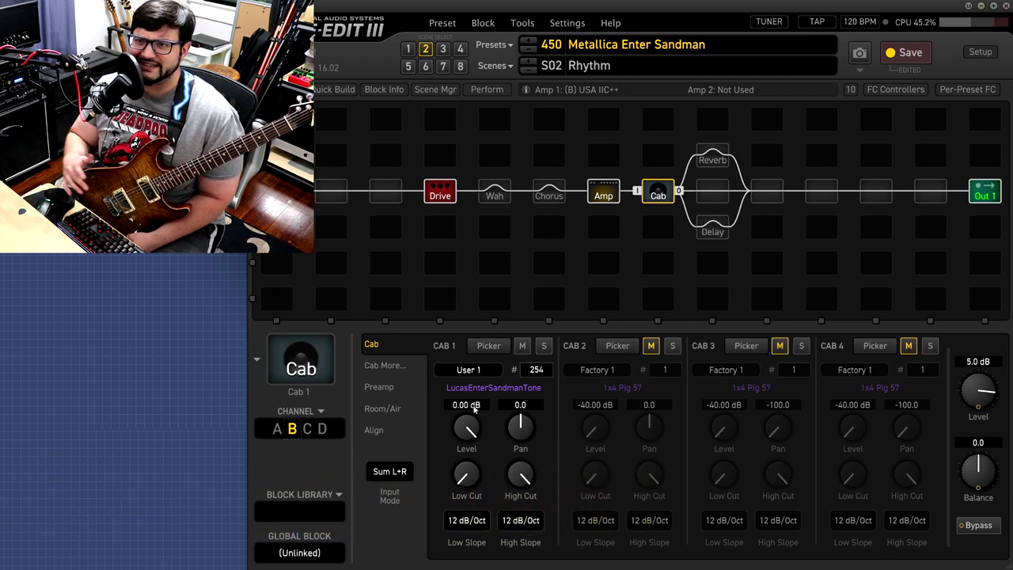
pyautogui.click(275, 435)
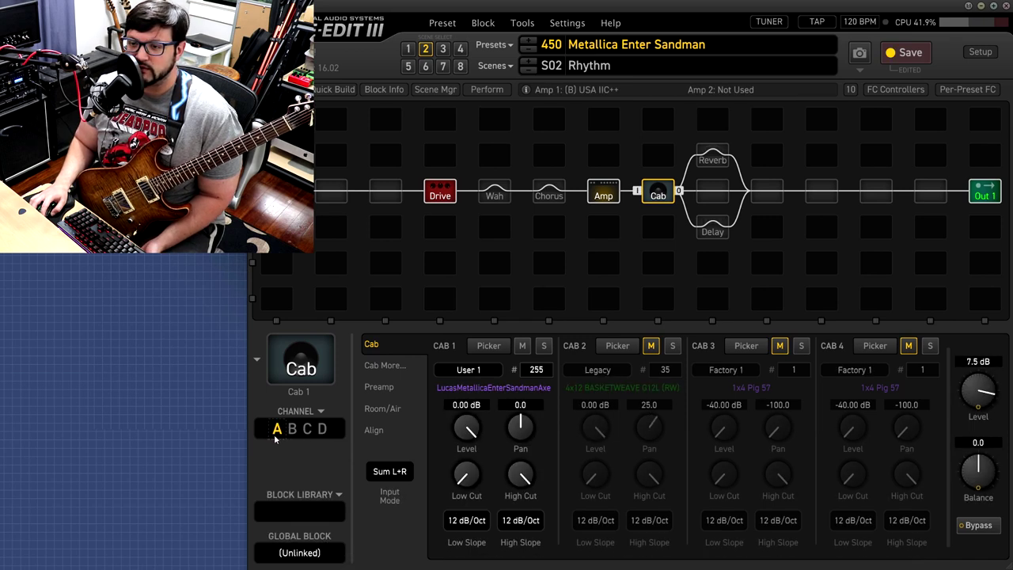
pyautogui.click(611, 200)
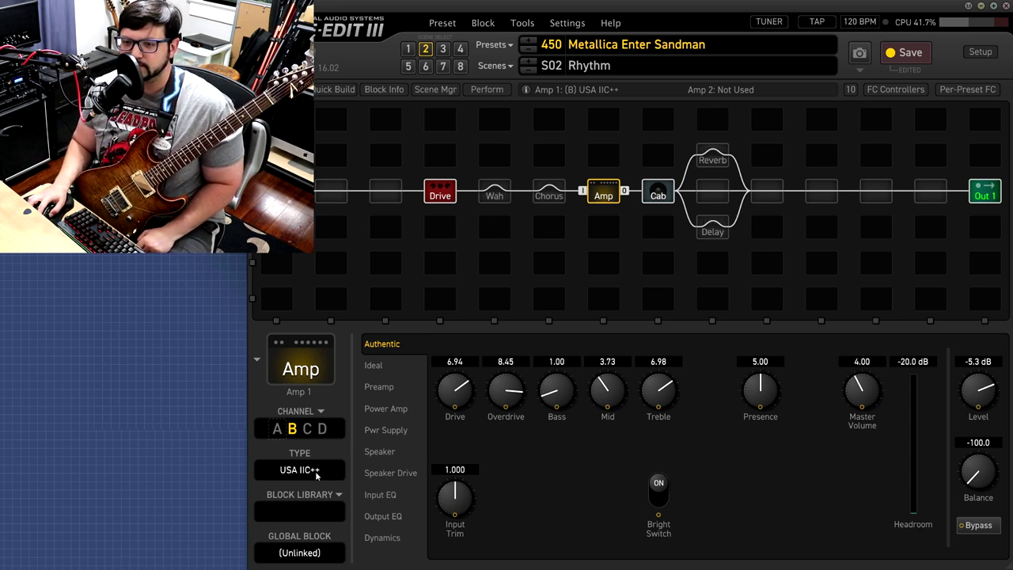
pyautogui.click(440, 194)
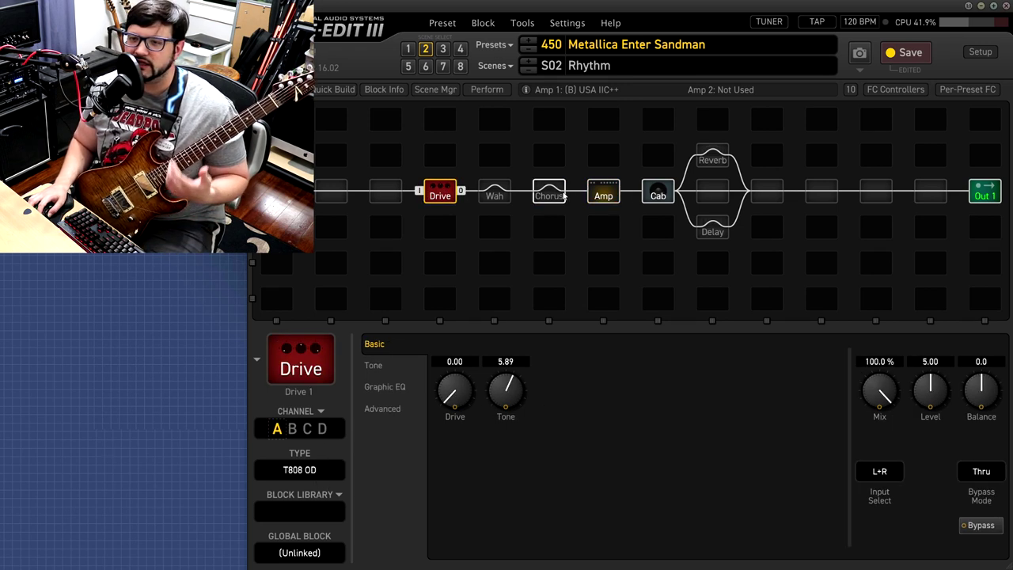
pyautogui.click(604, 195)
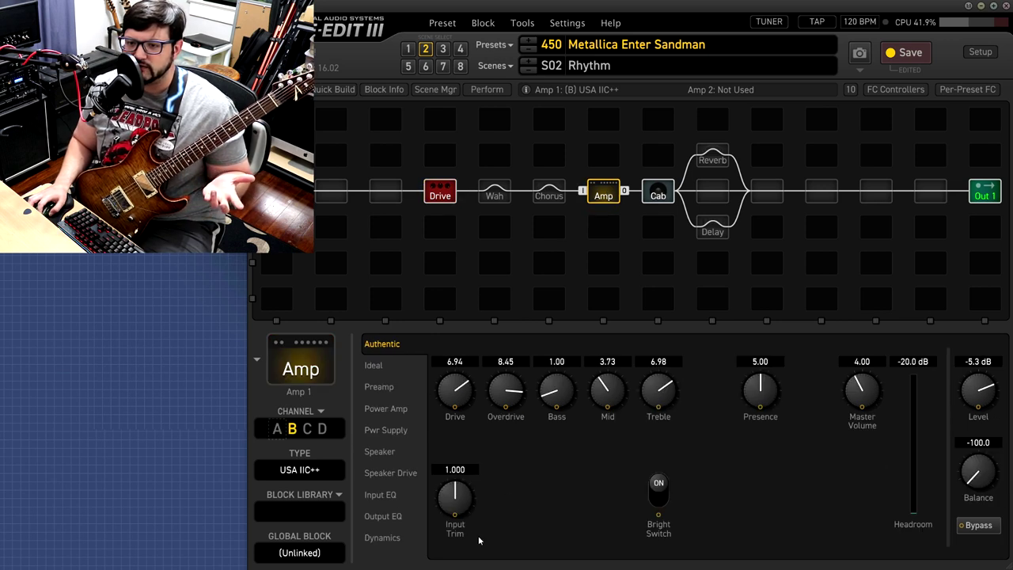
pyautogui.click(383, 516)
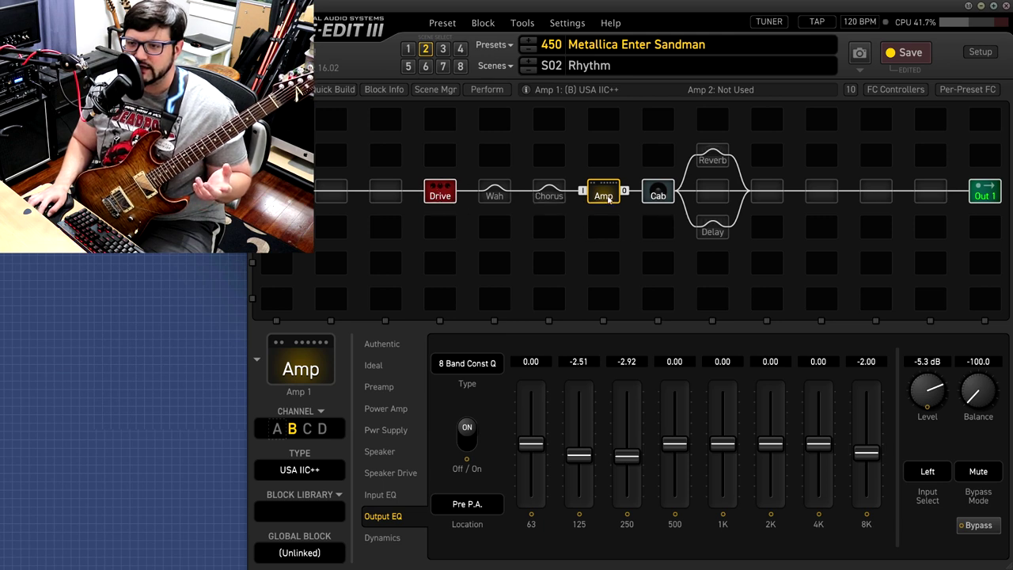
pyautogui.click(384, 347)
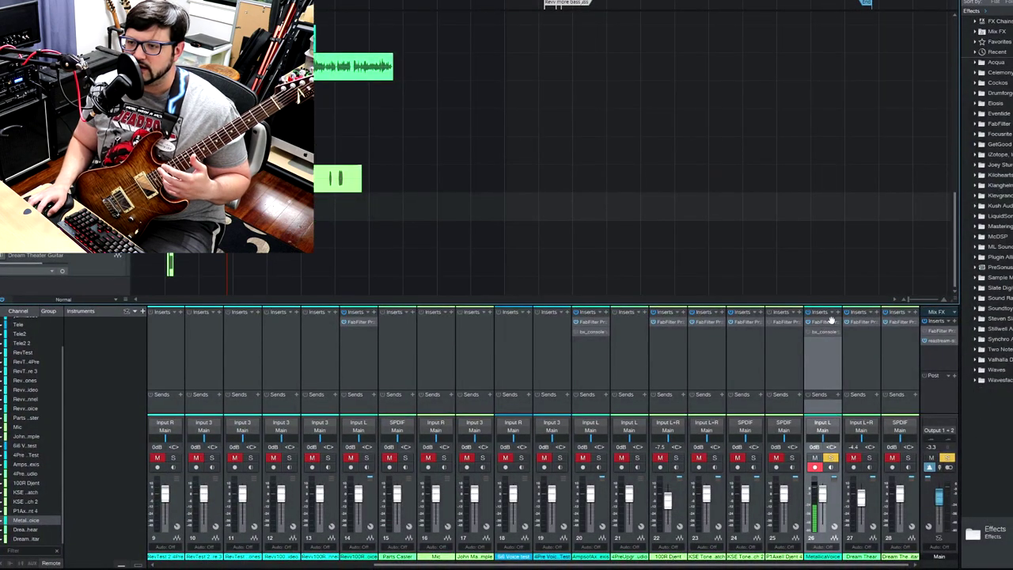
# Step: On the guitar channel, match Pro-Q 3's EQ to the entersandman reference spectrum, then close the plugin
pyautogui.doubleClick(862, 324)
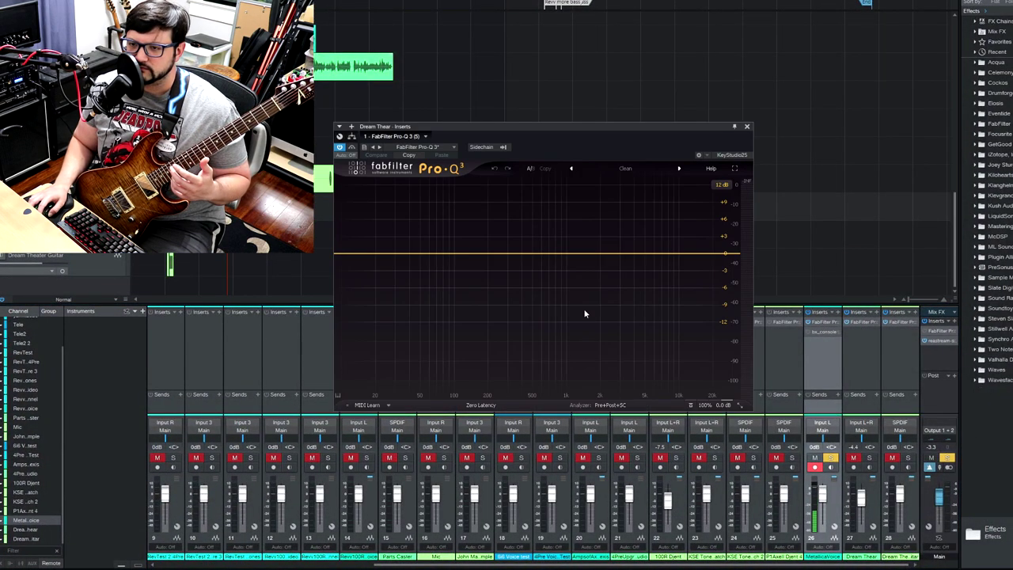
pyautogui.click(614, 404)
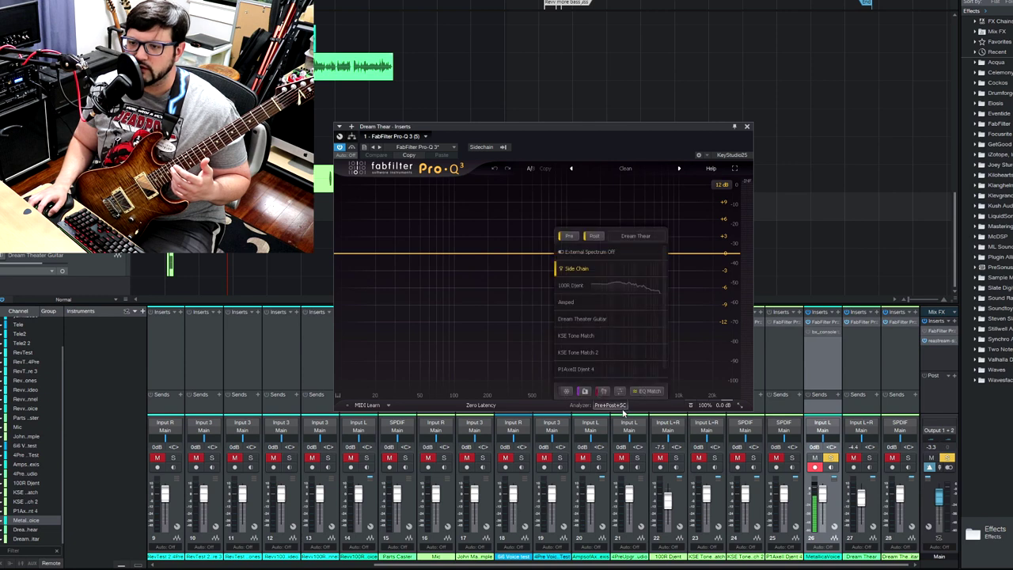
pyautogui.click(640, 391)
pyautogui.click(602, 387)
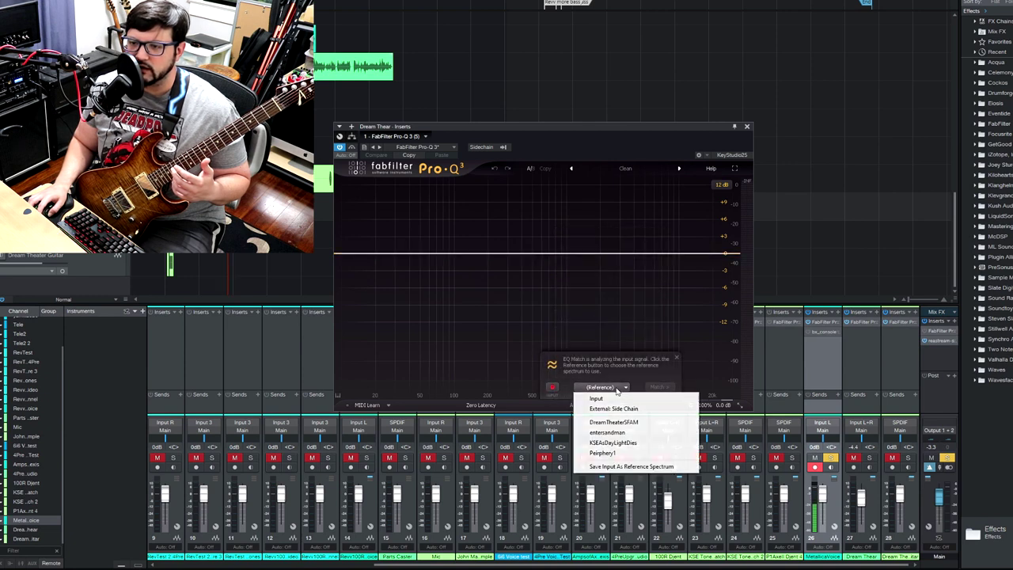
pyautogui.click(634, 437)
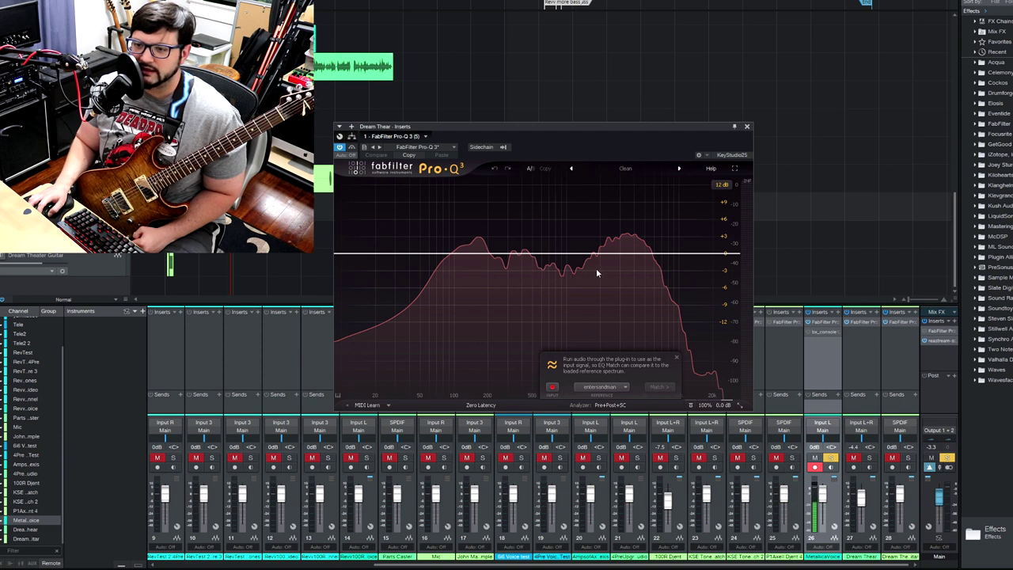
pyautogui.click(677, 356)
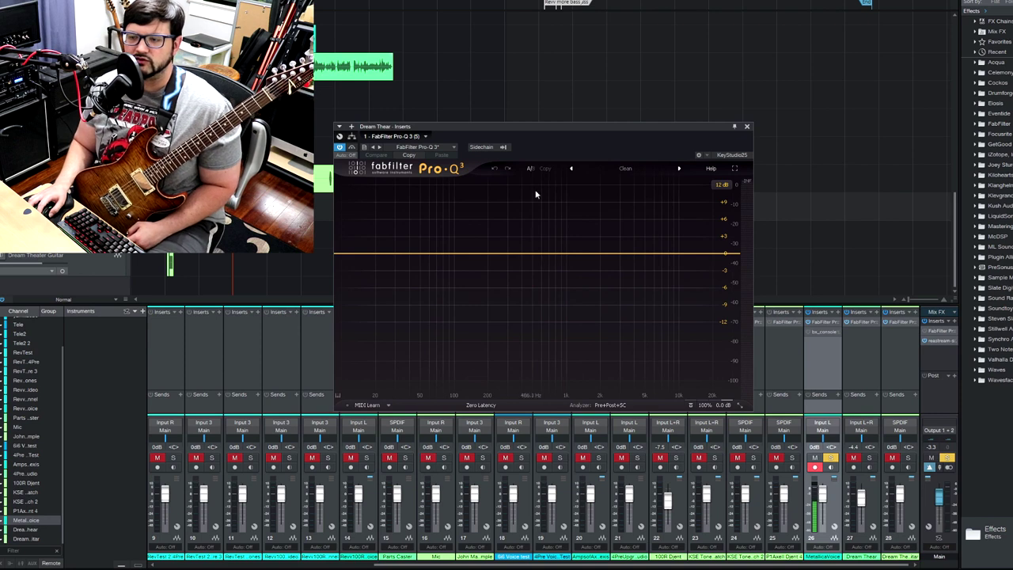
pyautogui.click(746, 126)
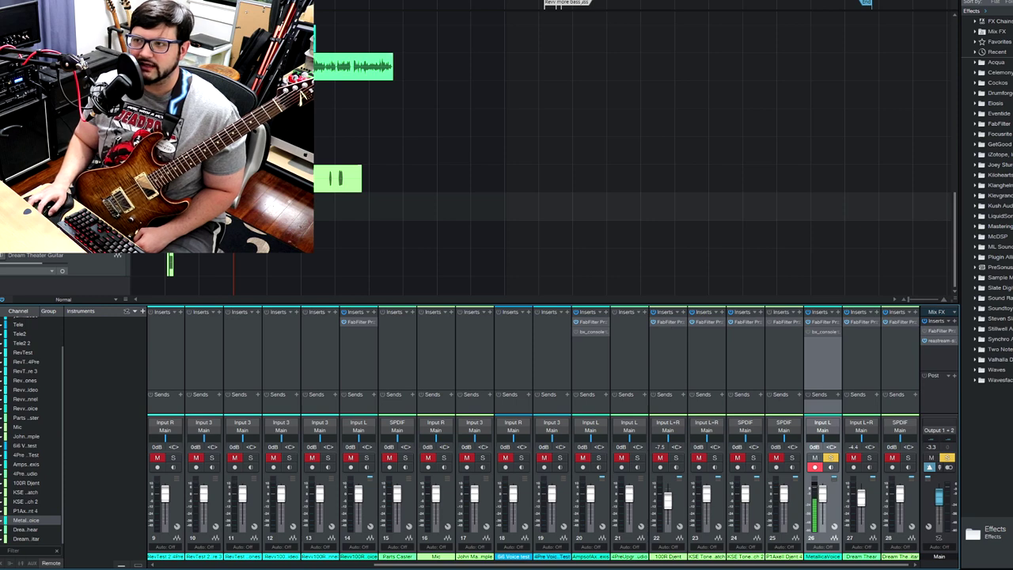
# Step: Return to the Axe-Edit III window with the Enter Sandman preset
pyautogui.hotkey('alt', 'Tab')
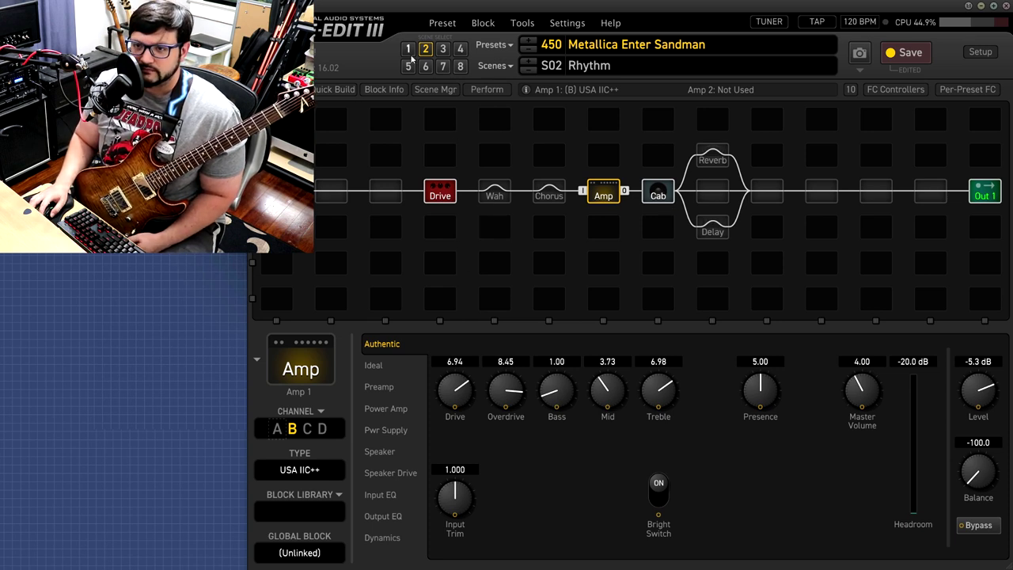
# Step: Flip from scene S01 Clean to S03 Lead and back to Clean, with the Jazz 120 amp
pyautogui.click(408, 49)
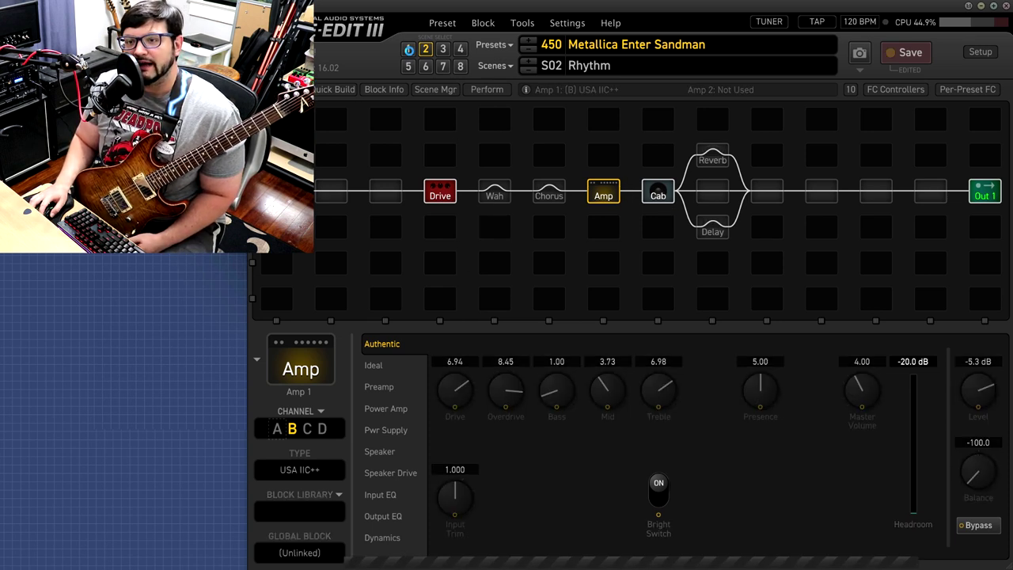
pyautogui.click(444, 49)
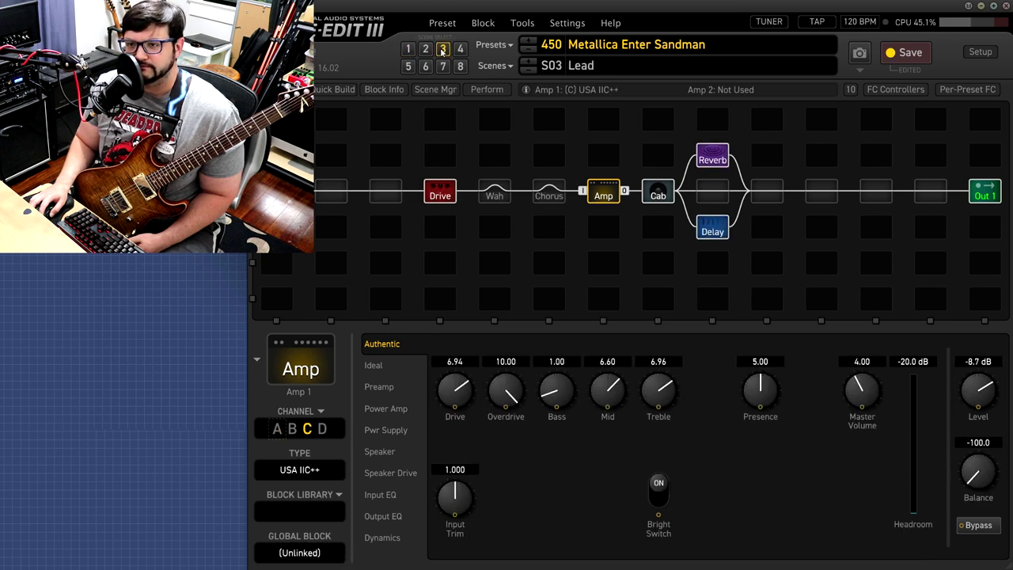
pyautogui.click(409, 49)
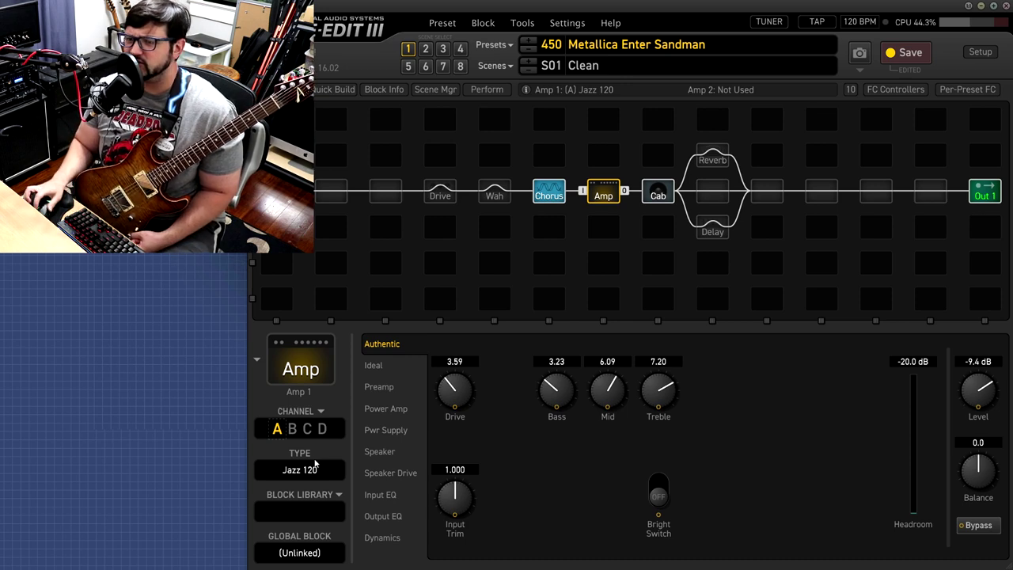
pyautogui.click(658, 194)
pyautogui.click(550, 193)
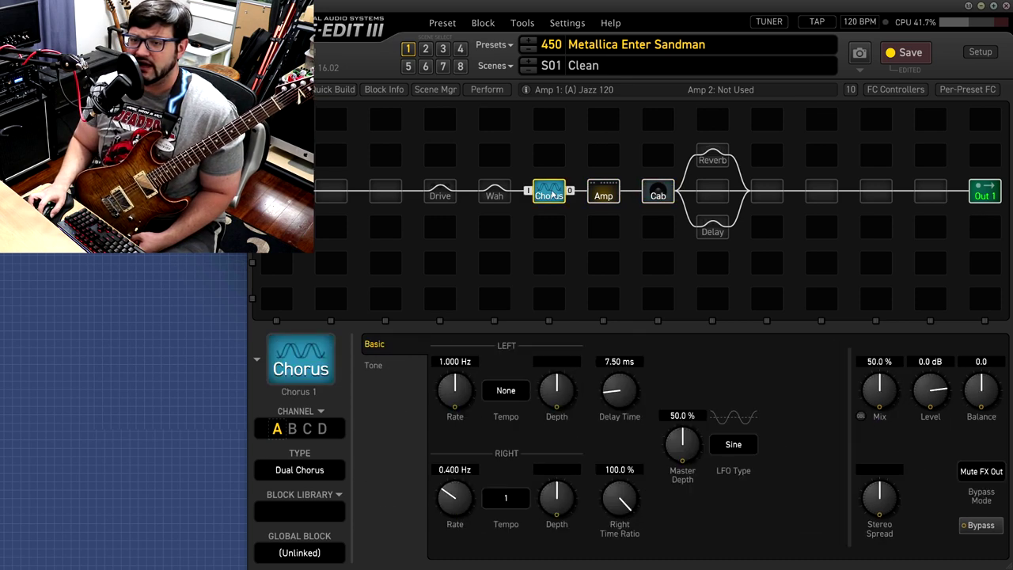
pyautogui.click(603, 192)
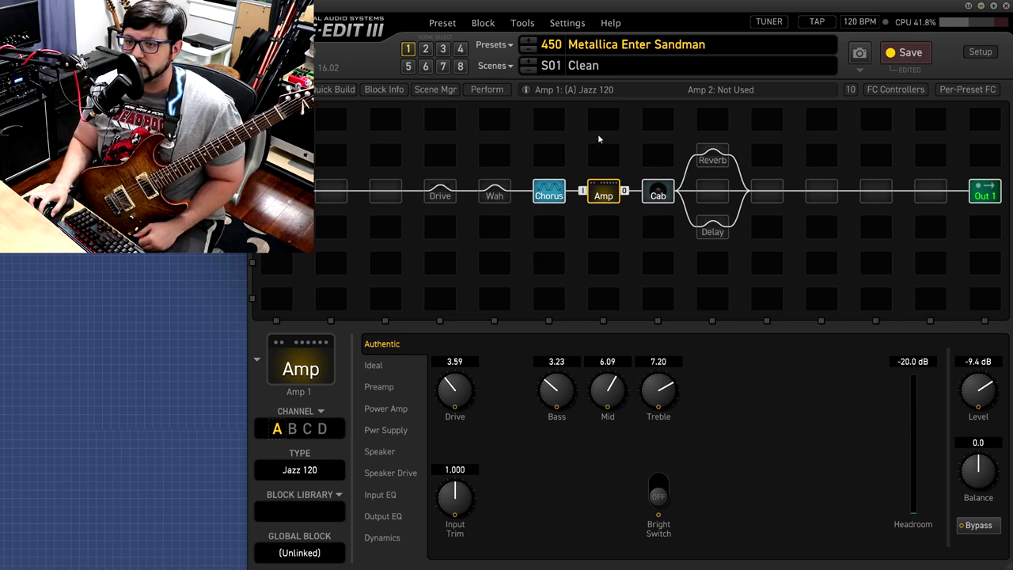
# Step: Activate scene S03 Lead, putting the amp on channel C as USA IIC++
pyautogui.click(444, 49)
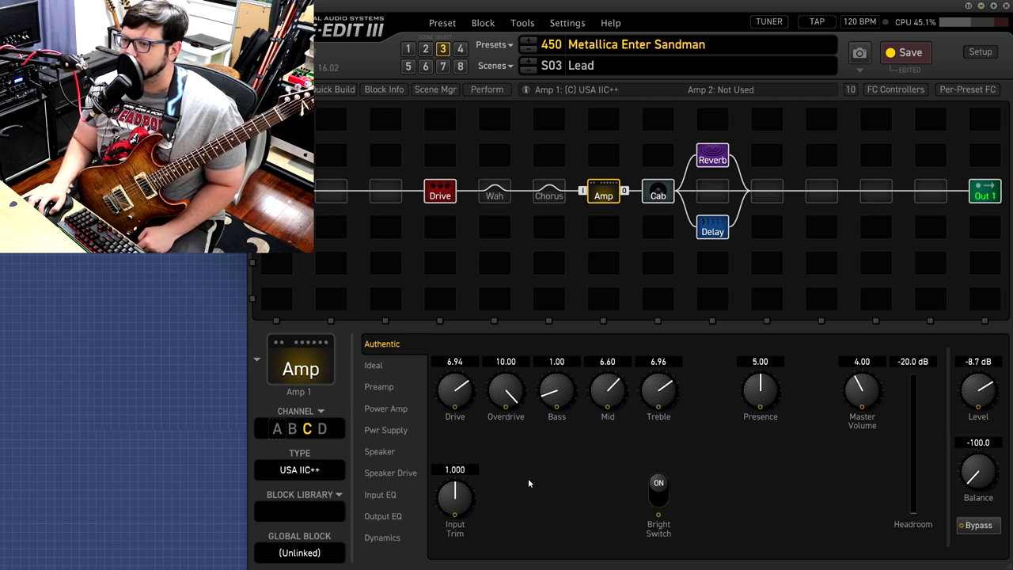
# Step: Select scene S02 Rhythm, with the amp on channel B and Reverb and Delay bypassed
pyautogui.click(425, 49)
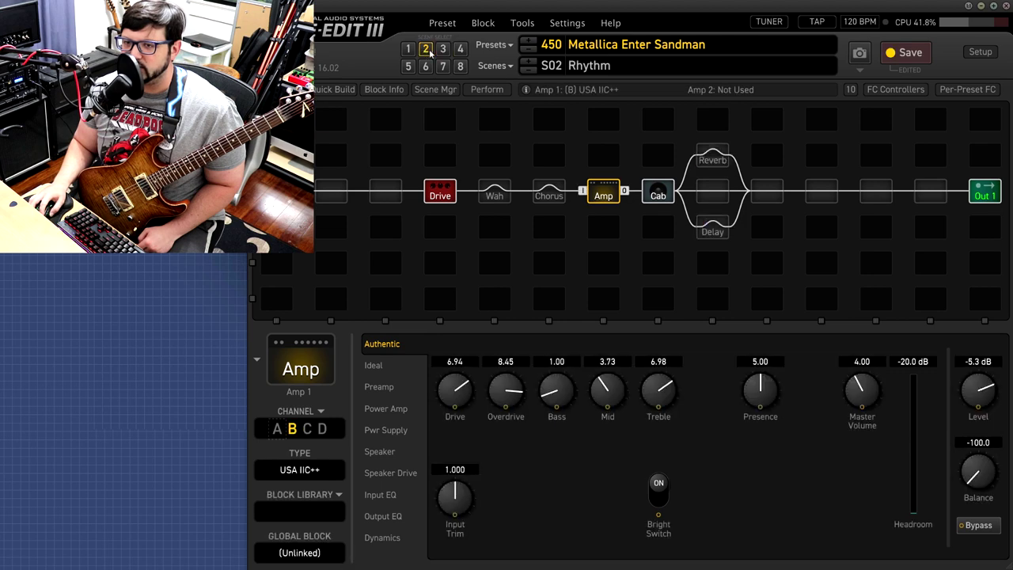
# Step: Load S03 Lead and review its Cab, Reverb, Delay, Amp and Cry Babe Wah settings
pyautogui.click(443, 49)
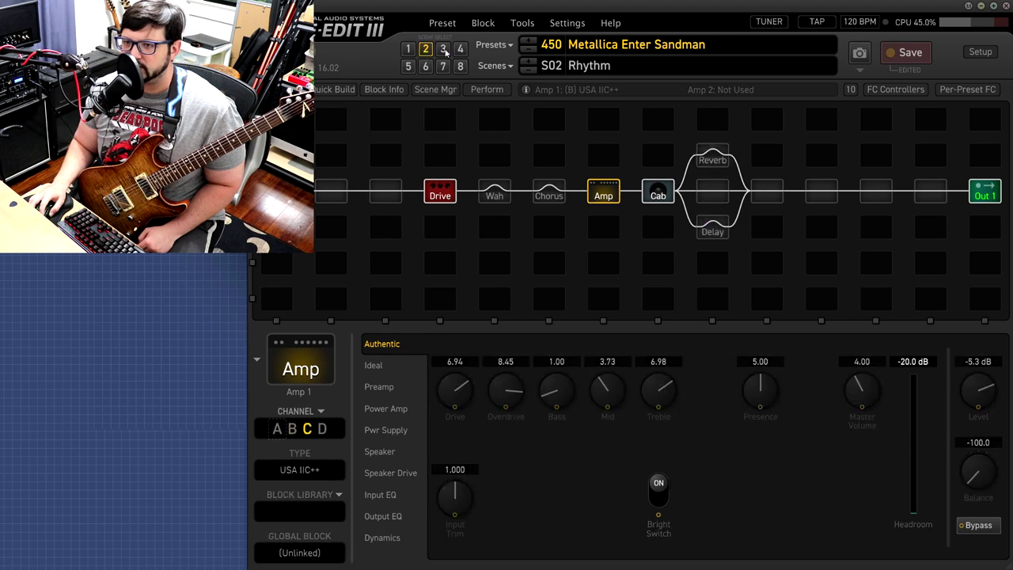
pyautogui.click(661, 196)
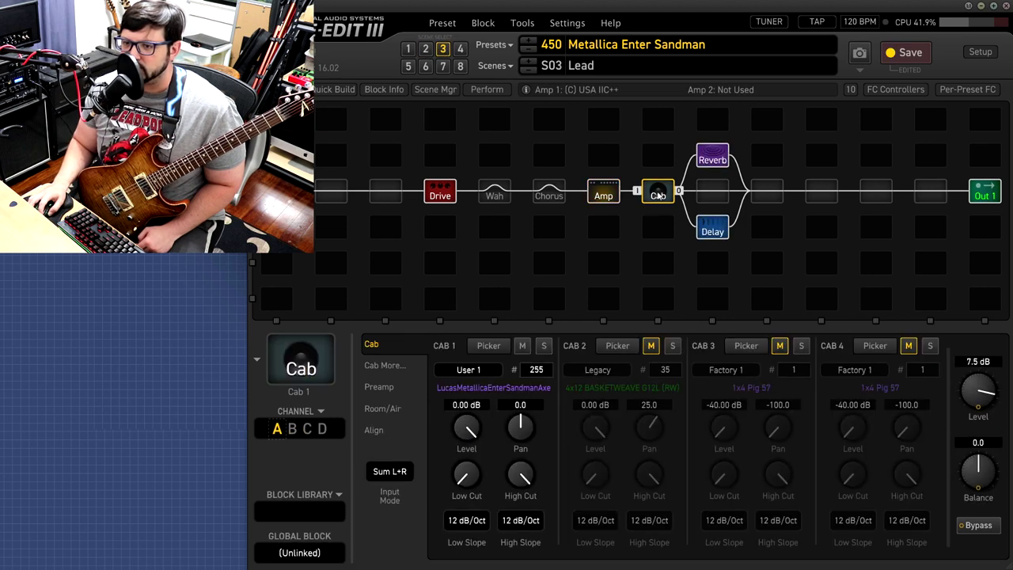
pyautogui.click(703, 162)
pyautogui.click(716, 232)
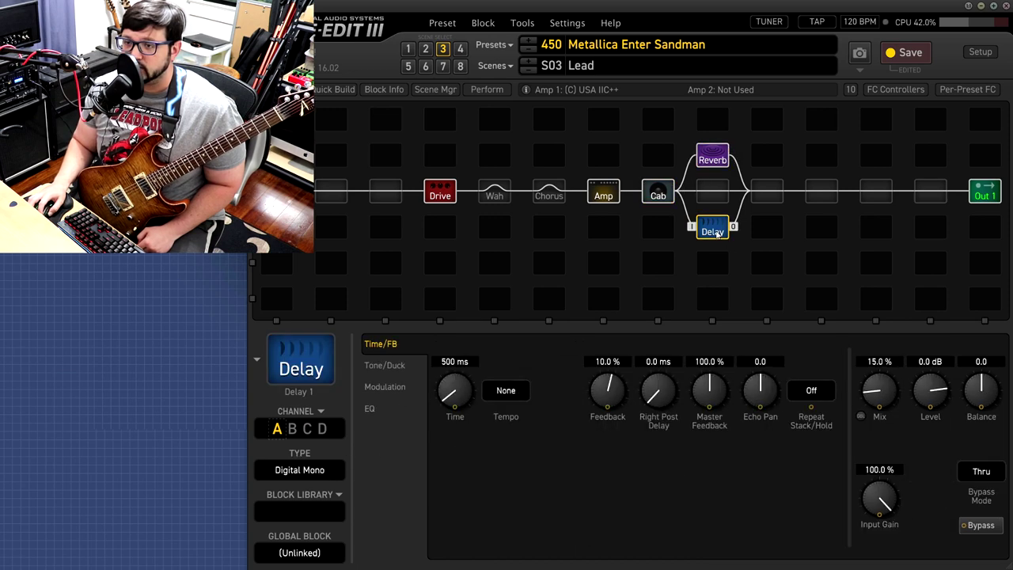
pyautogui.click(662, 192)
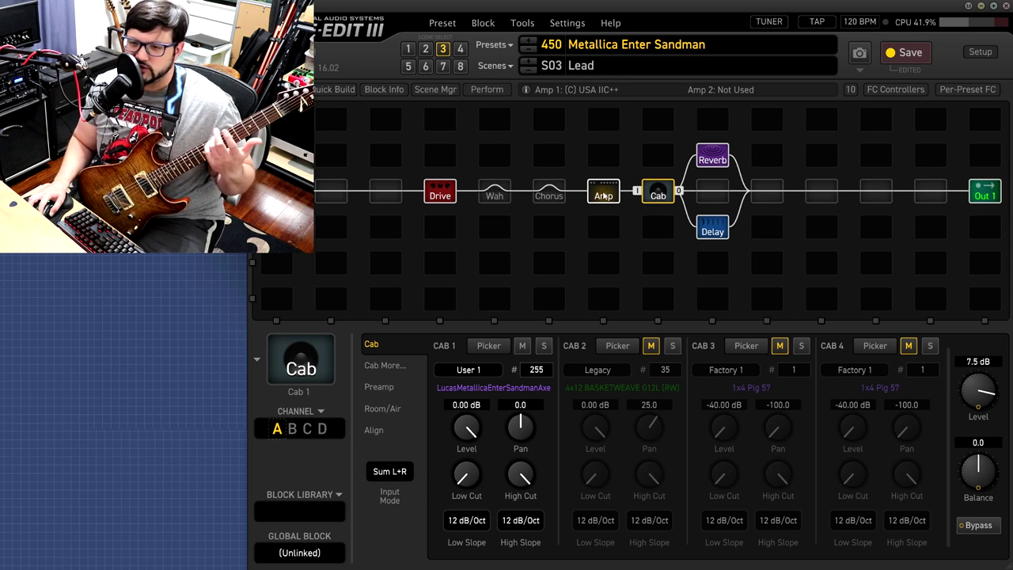
pyautogui.click(604, 196)
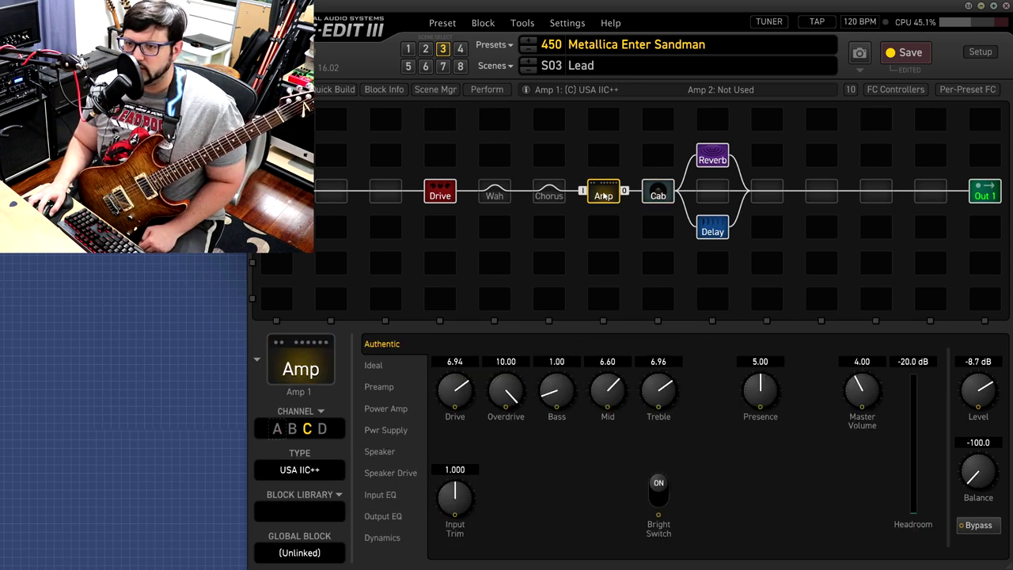
pyautogui.click(488, 197)
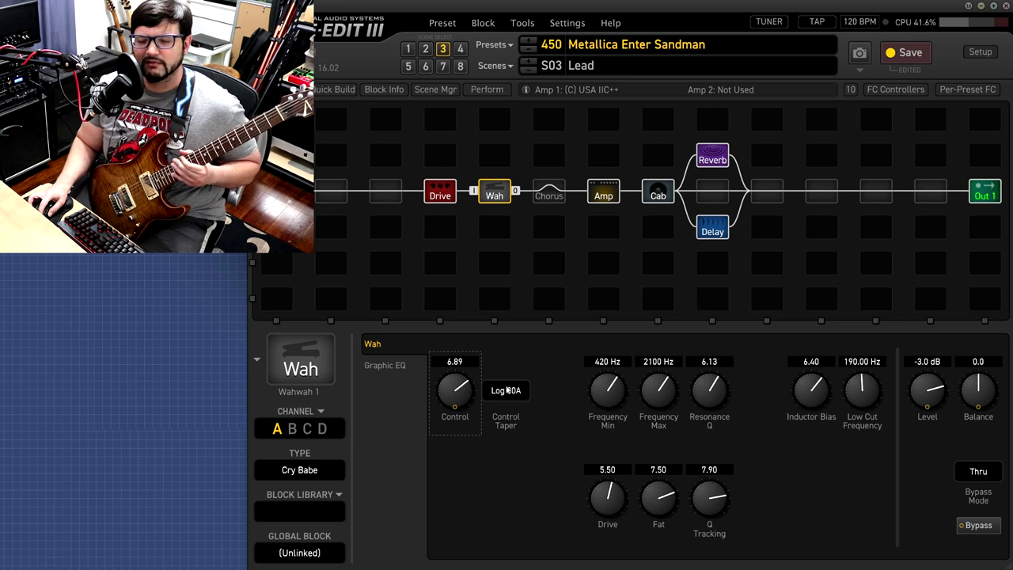
# Step: Bypass the wah in the Lead scene, then return to scene S02 Rhythm
pyautogui.click(493, 196)
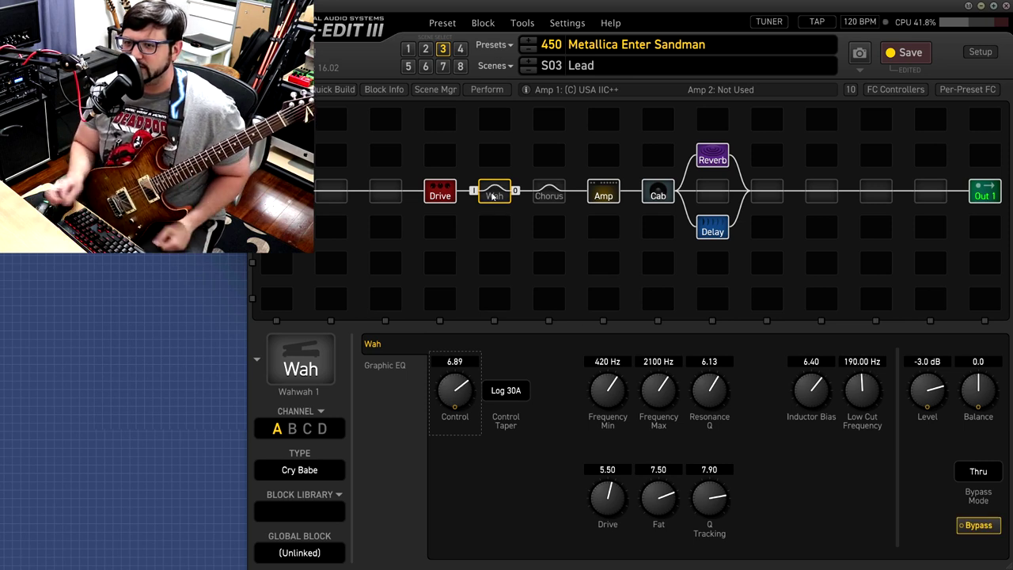
pyautogui.click(600, 191)
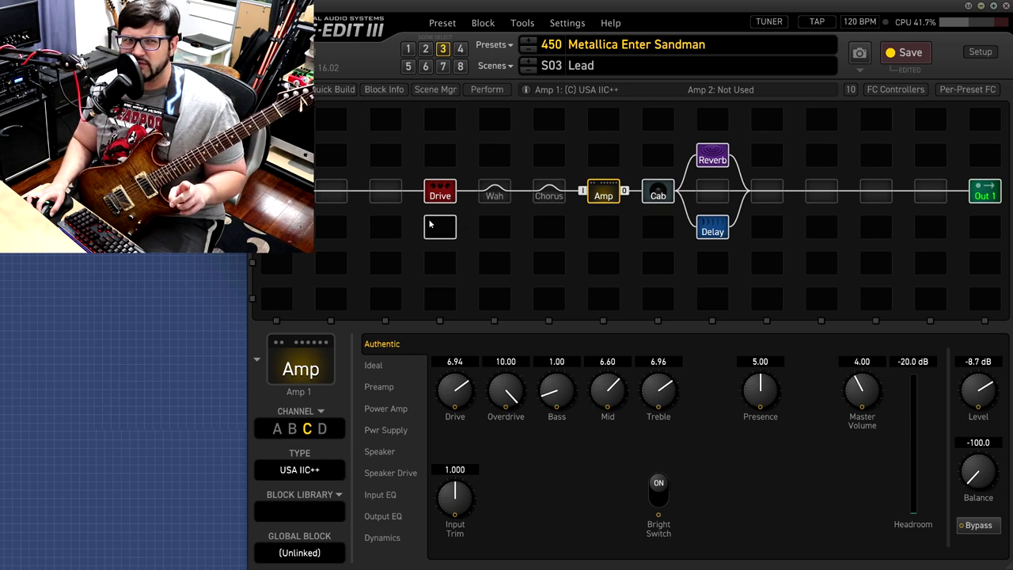
pyautogui.click(426, 50)
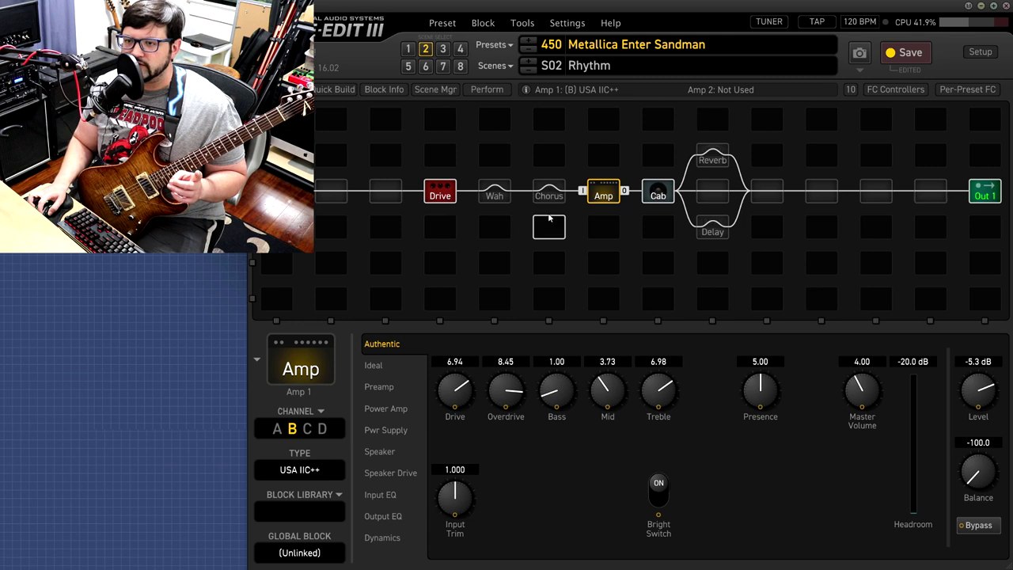
# Step: Toggle the Rhythm cab between channels B and A, settling on B with user IR 254
pyautogui.click(657, 194)
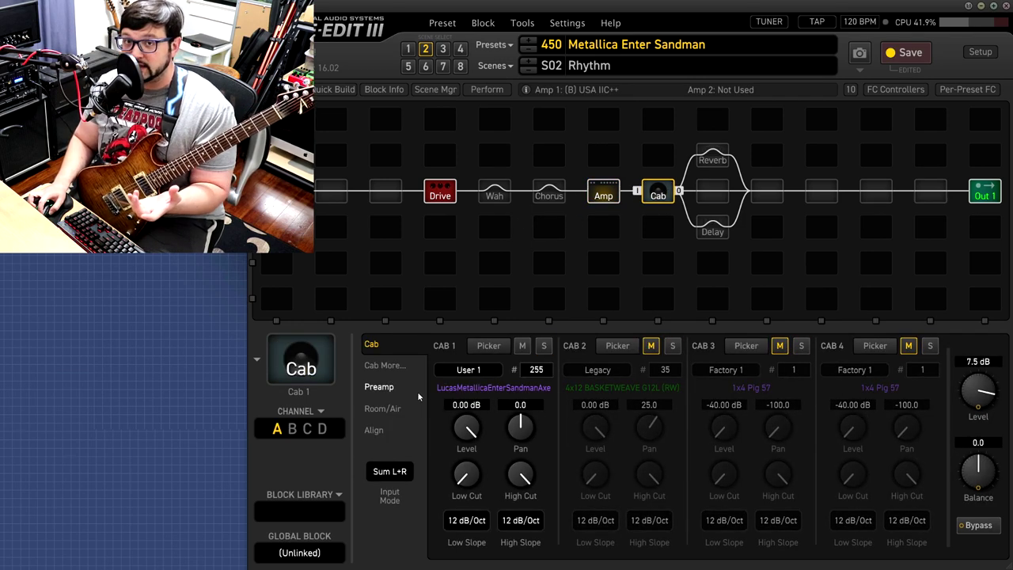
pyautogui.click(292, 430)
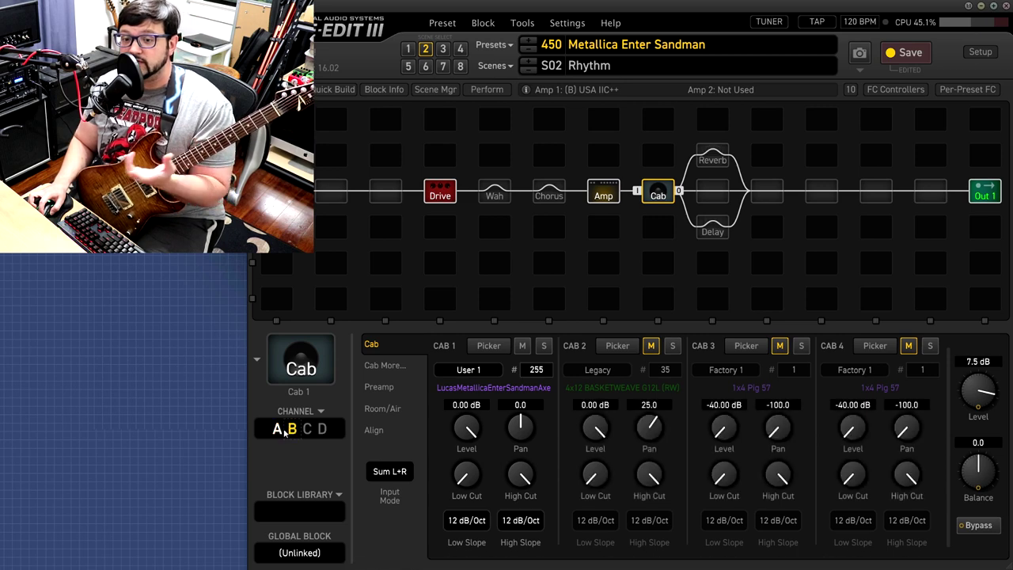
pyautogui.click(278, 429)
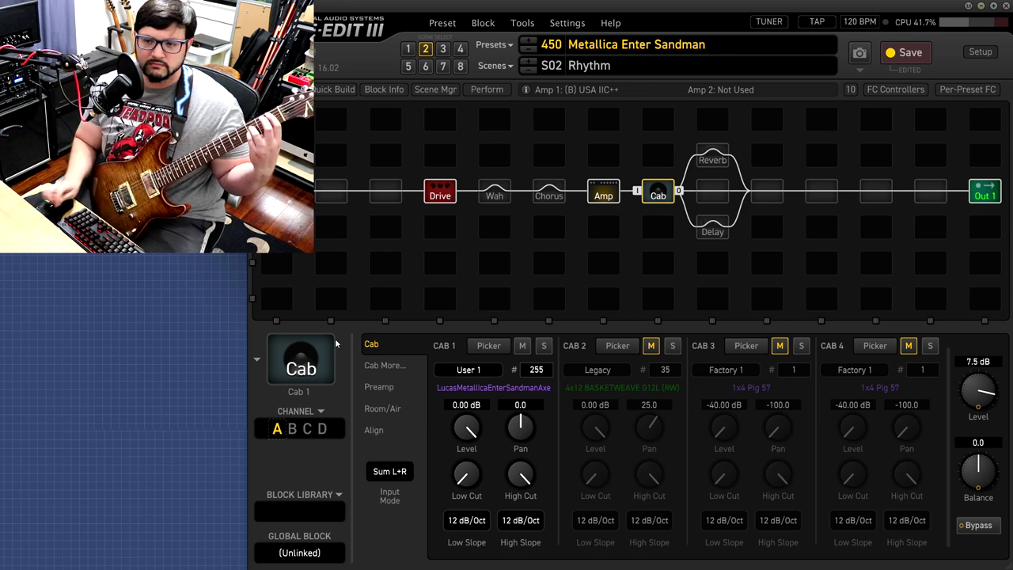
pyautogui.click(293, 428)
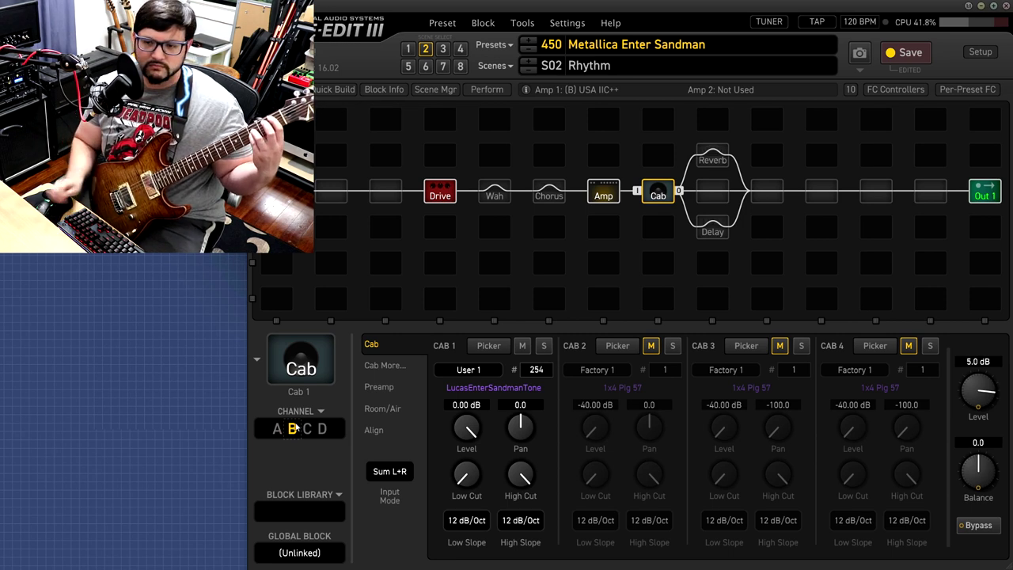
# Step: Alternate the cab between channels A and B, end on B, and show its Preamp page
pyautogui.click(277, 430)
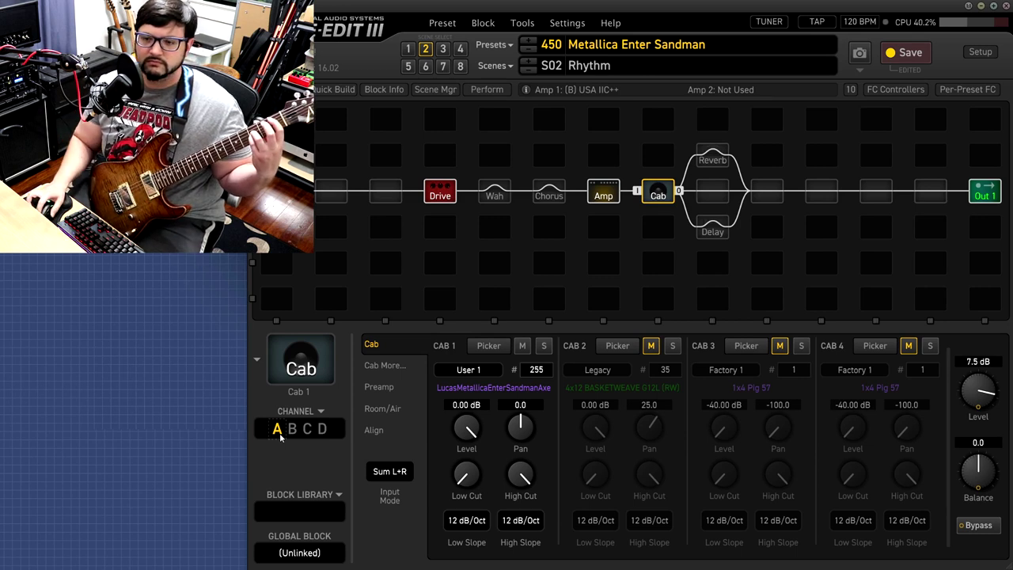
pyautogui.click(292, 430)
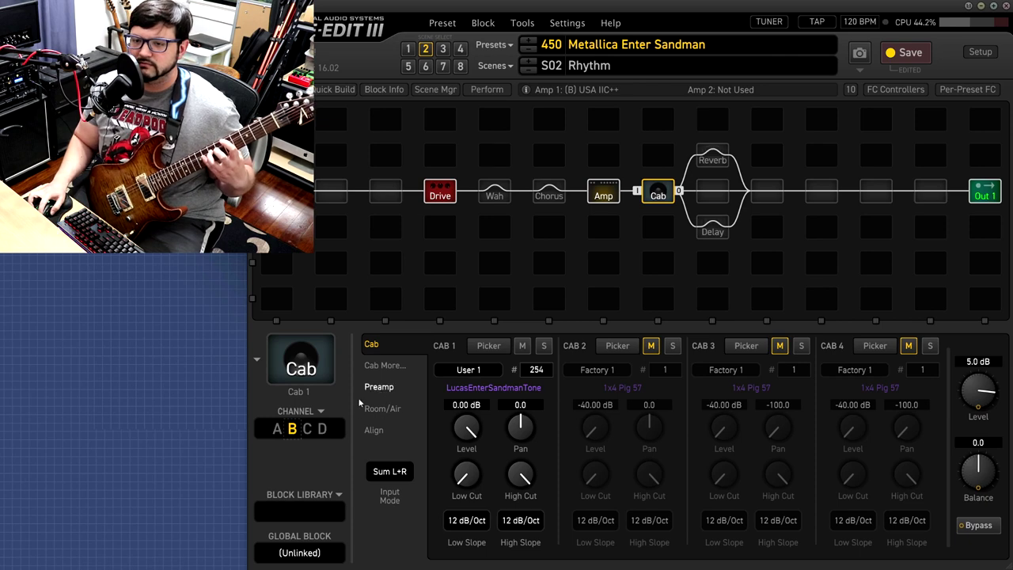
pyautogui.click(278, 429)
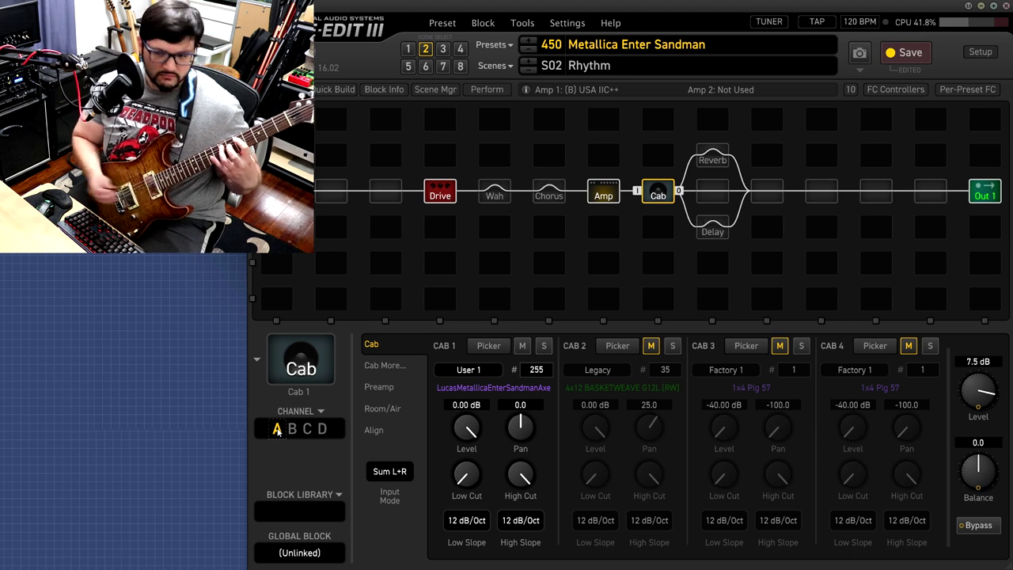
pyautogui.click(292, 430)
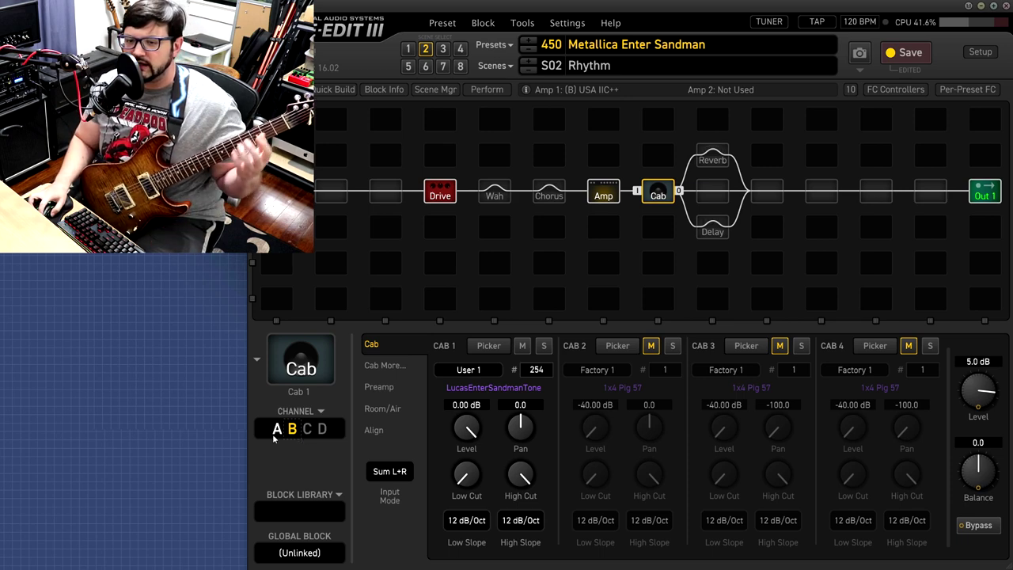
pyautogui.click(276, 432)
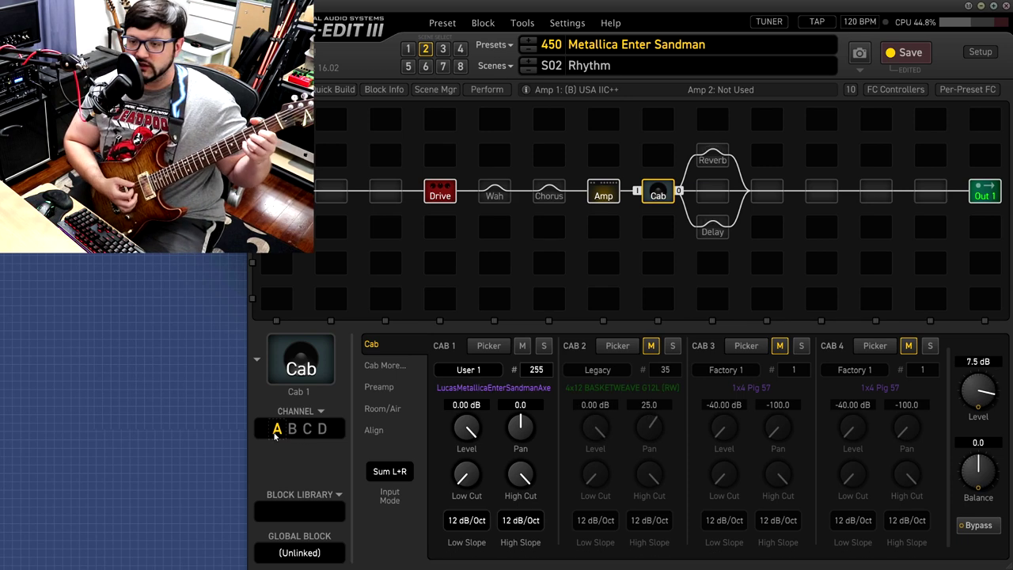
pyautogui.click(292, 432)
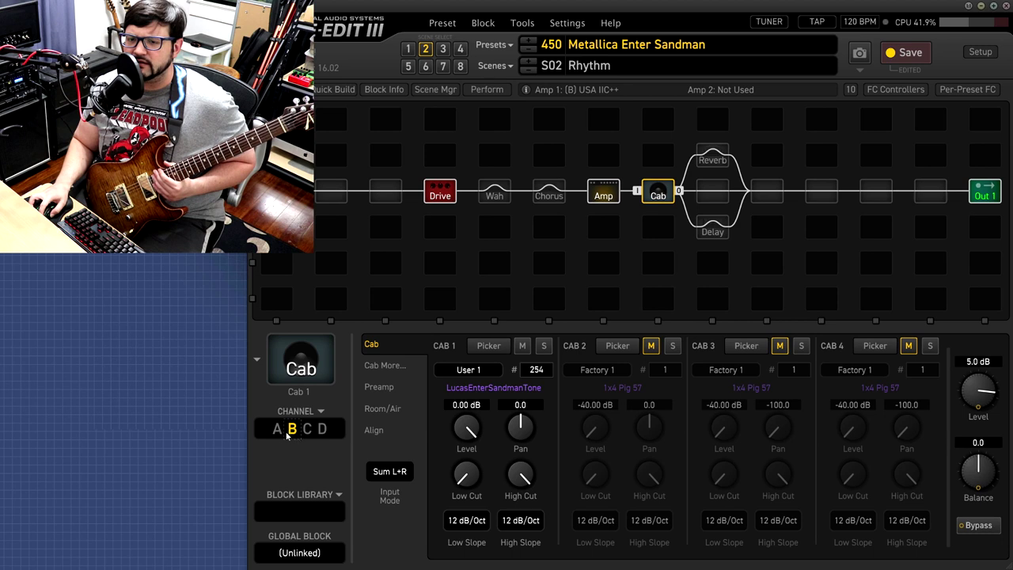
pyautogui.click(277, 432)
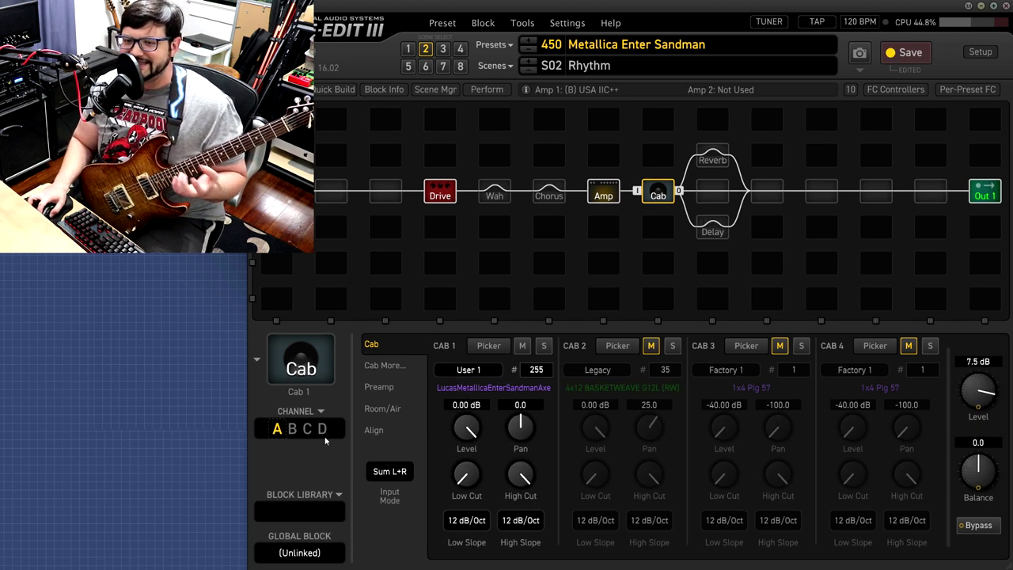
pyautogui.click(293, 431)
pyautogui.click(379, 387)
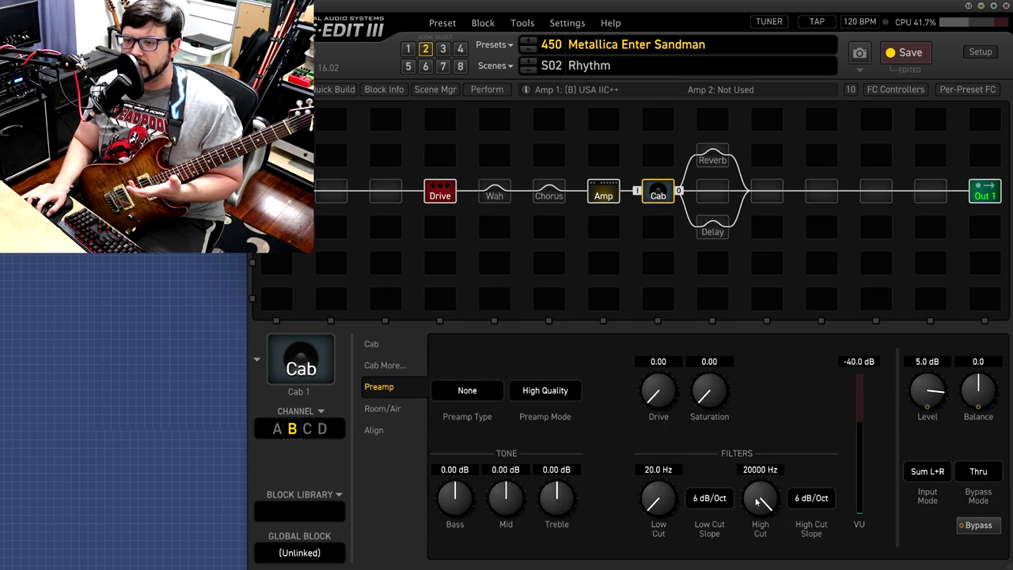
# Step: Switch the cab back to channel A, then view the USA IIC++ amp settings on channel B
pyautogui.click(372, 345)
pyautogui.click(277, 429)
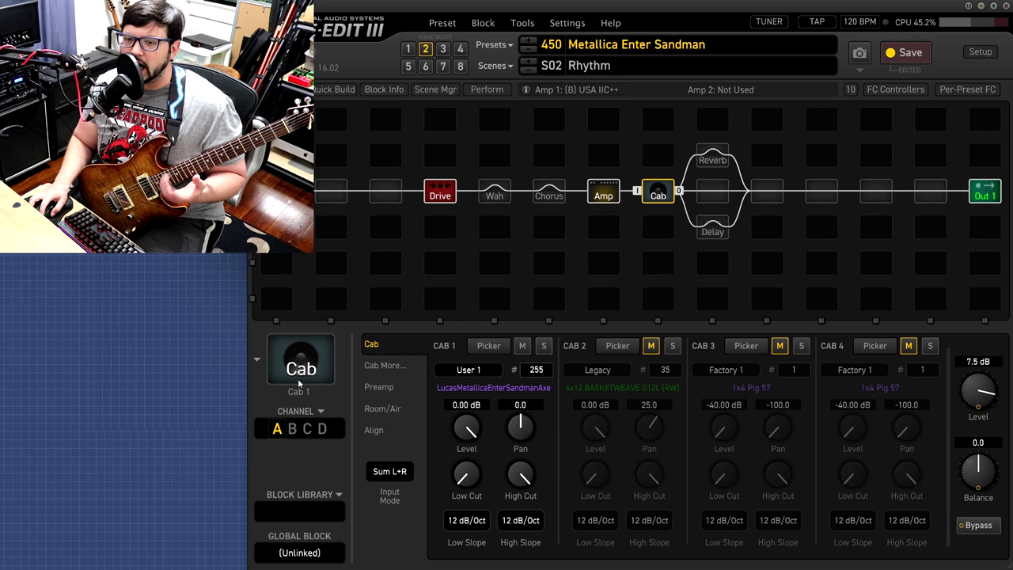
pyautogui.click(604, 192)
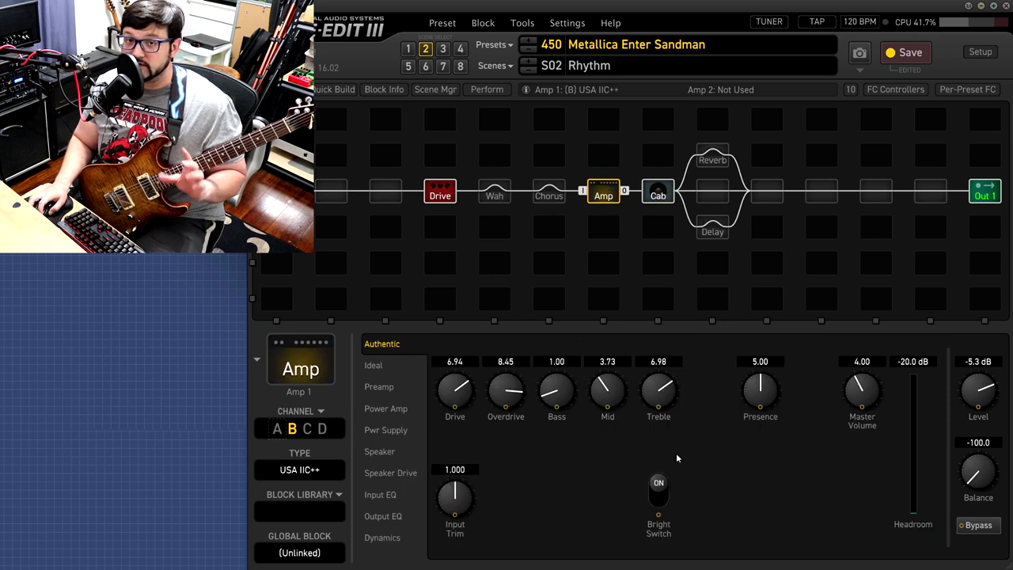